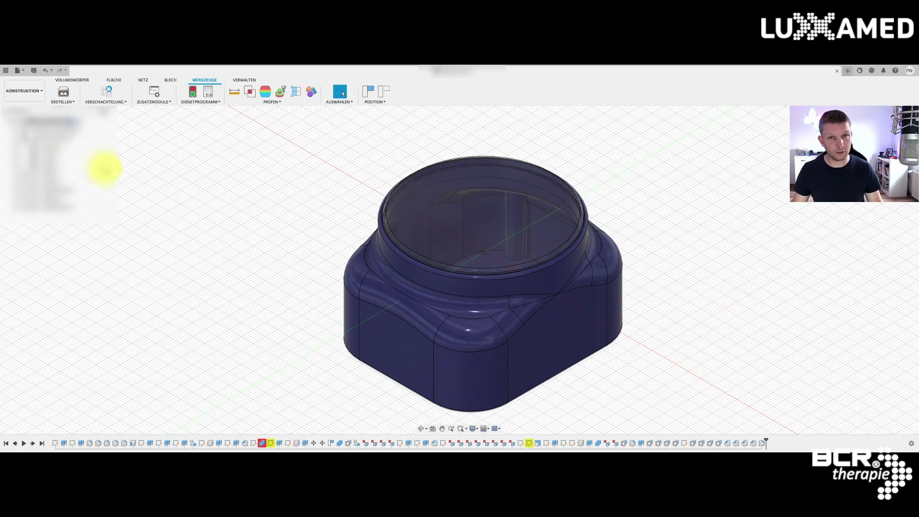
Step: Send the transparent round disc to Cura for 3D printing and move it aside along X to about 65 mm
click(71, 97)
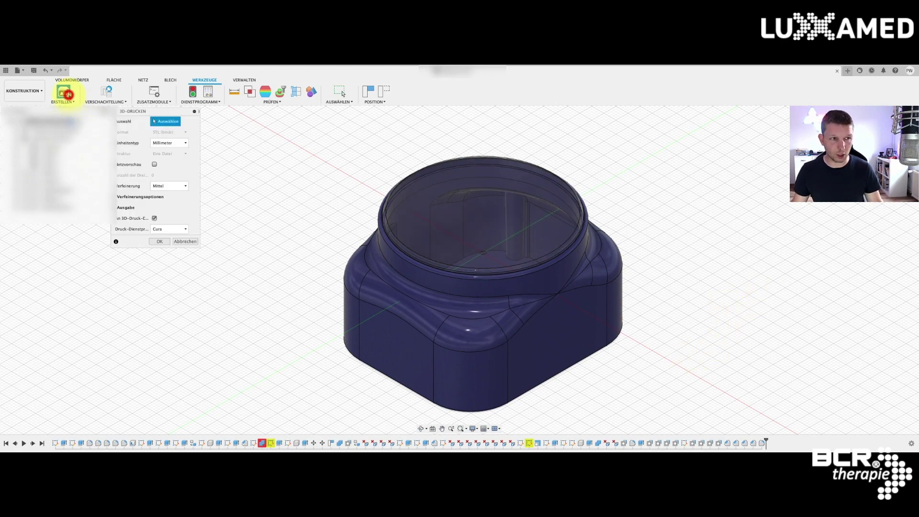
click(159, 120)
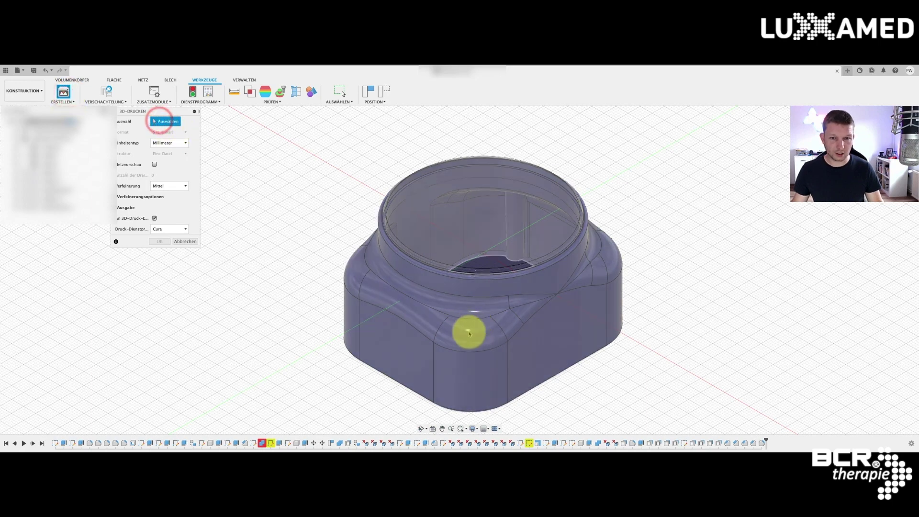
click(474, 317)
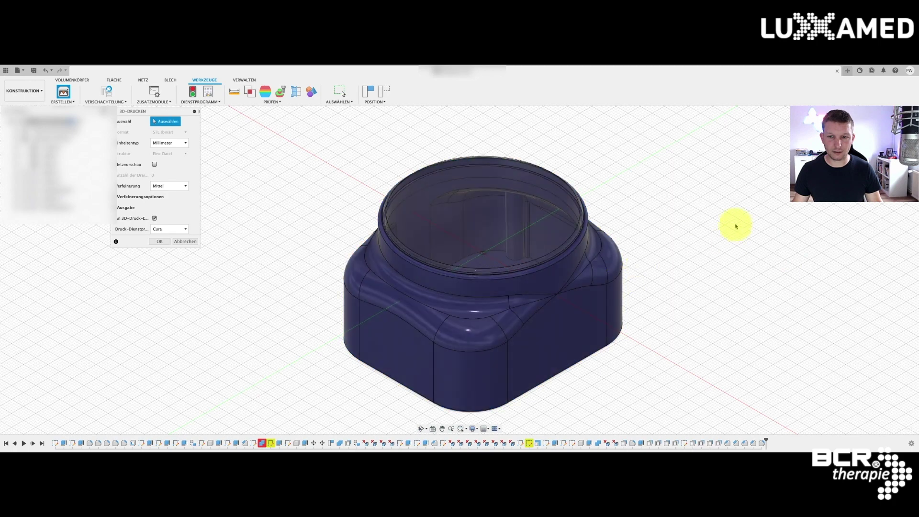
click(560, 208)
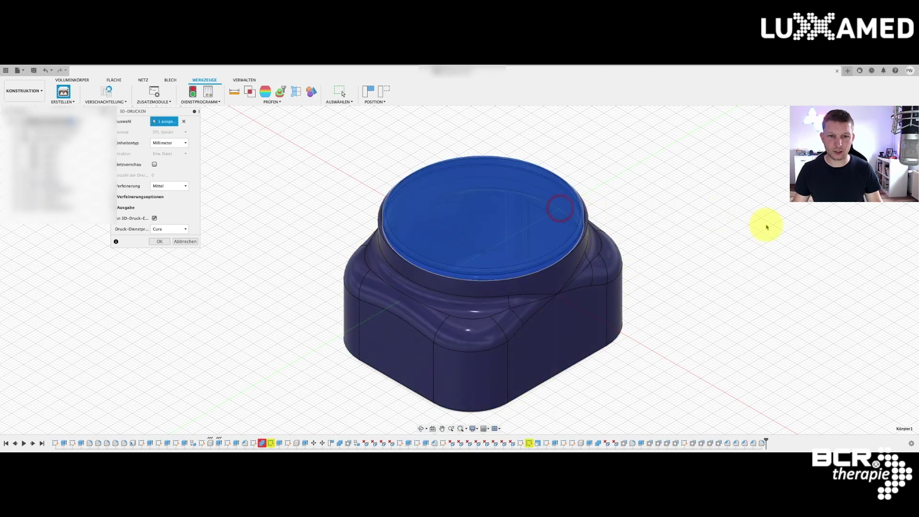
click(160, 240)
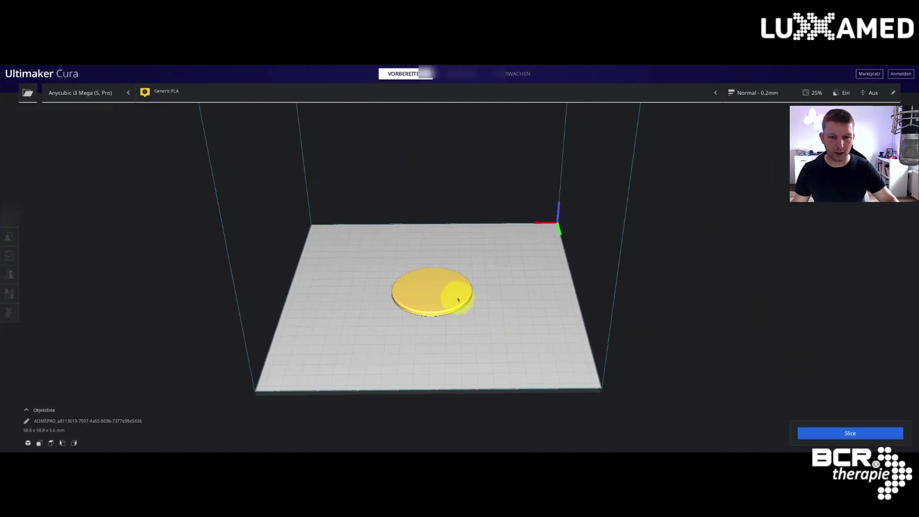
click(464, 292)
drag(357, 291, 267, 288)
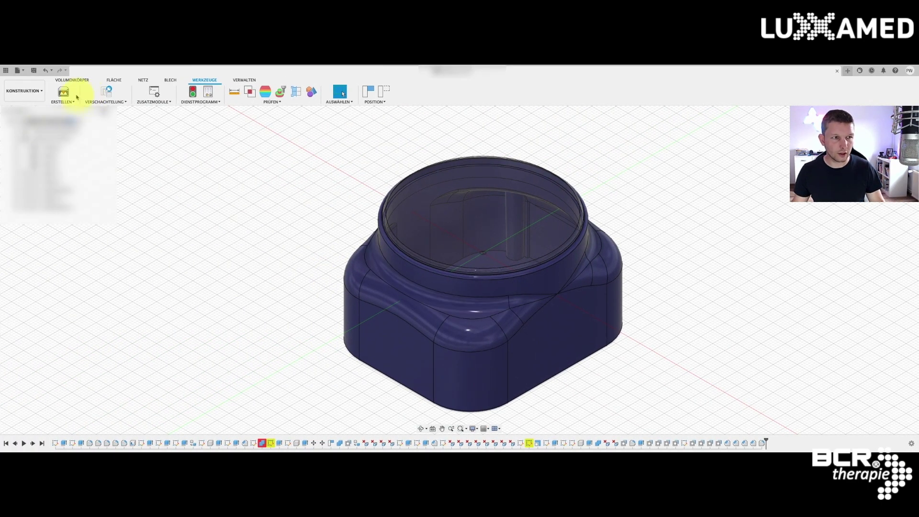
Step: From Fusion 360, send the housing body to Cura for 3D printing in millimetres with medium refinement
click(63, 93)
click(160, 121)
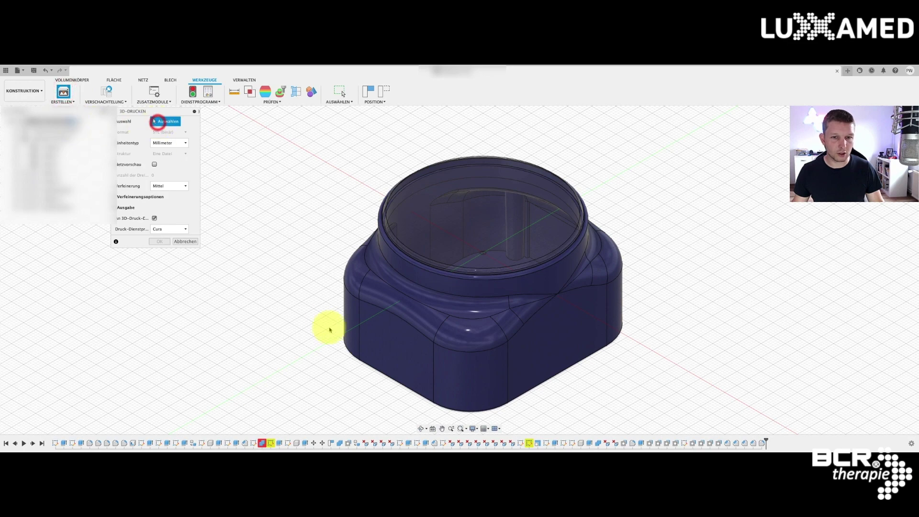
click(358, 312)
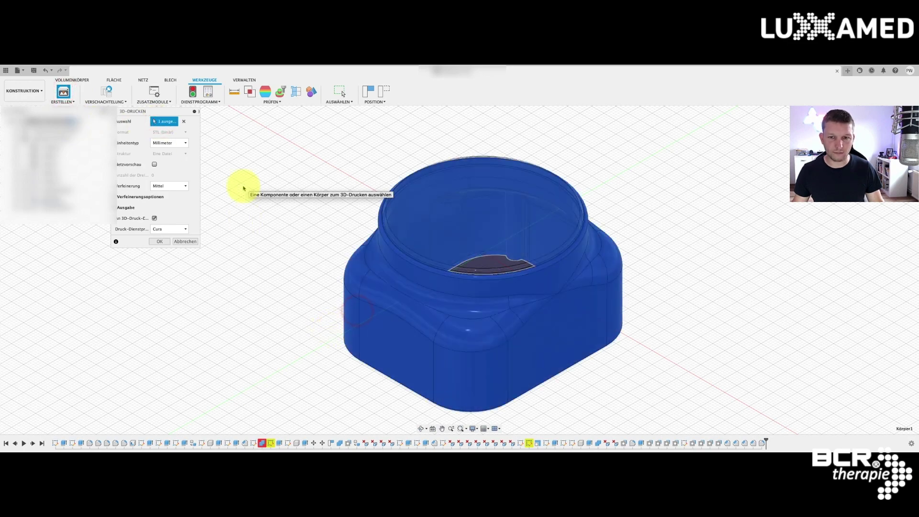
click(159, 241)
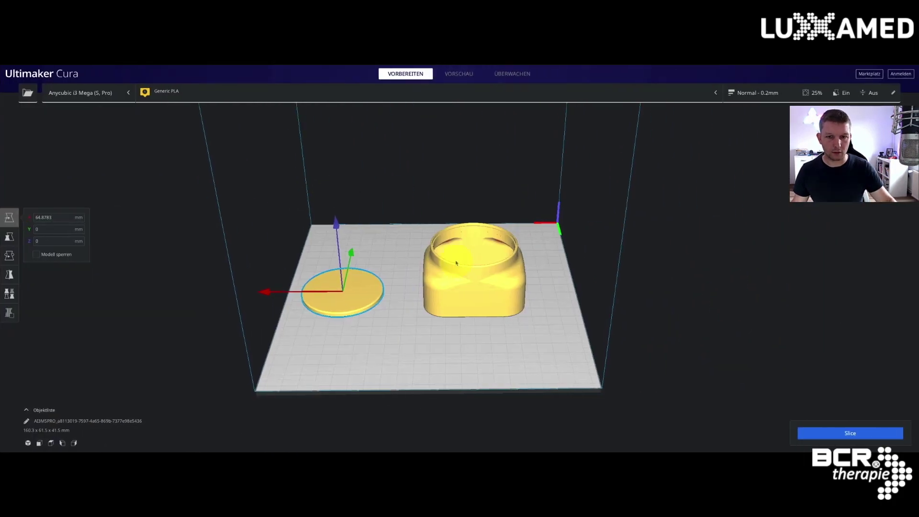
Step: Move the housing toward the rear of the build plate, to about 47 mm along Y
click(469, 261)
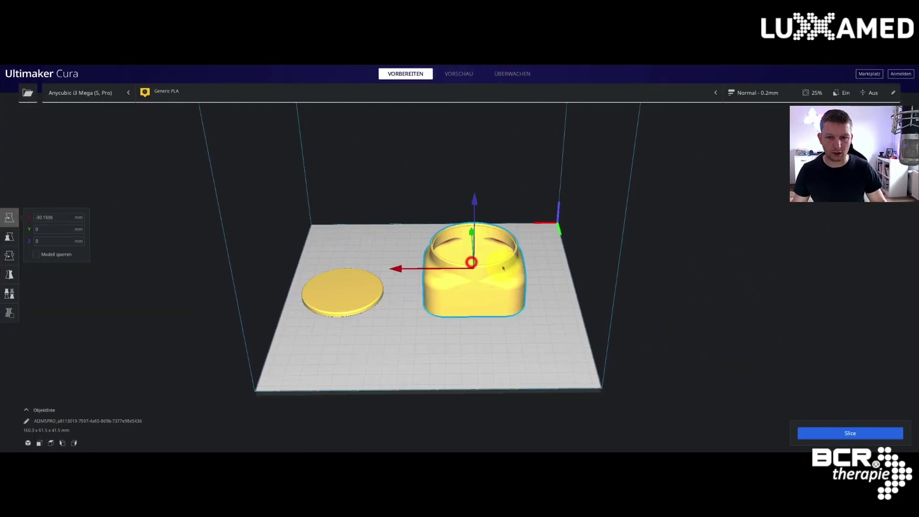
right_drag(533, 279, 735, 294)
drag(389, 257, 323, 254)
right_drag(547, 265, 329, 265)
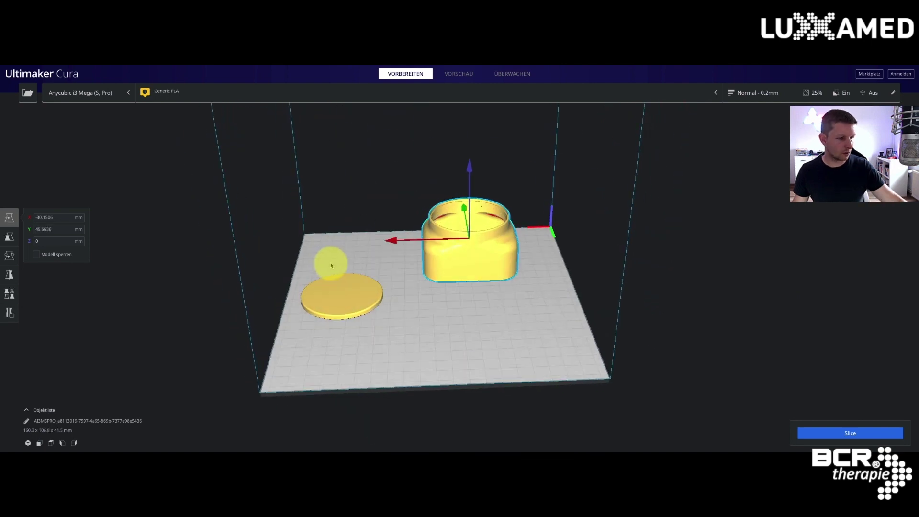
Step: In Fusion 360, hide the Scheibe and Gehäuse components and send the Deckel base plate to Cura for 3D printing
key(alt+Tab)
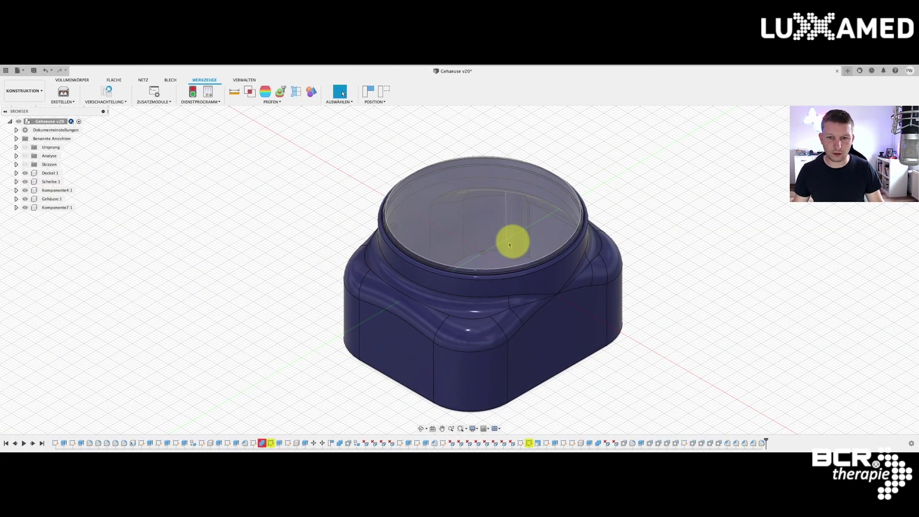
click(30, 182)
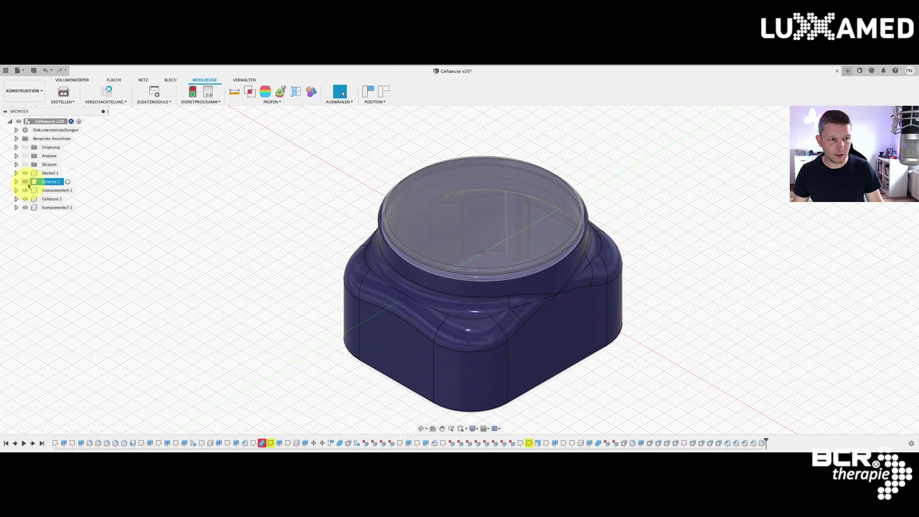
click(24, 182)
click(25, 198)
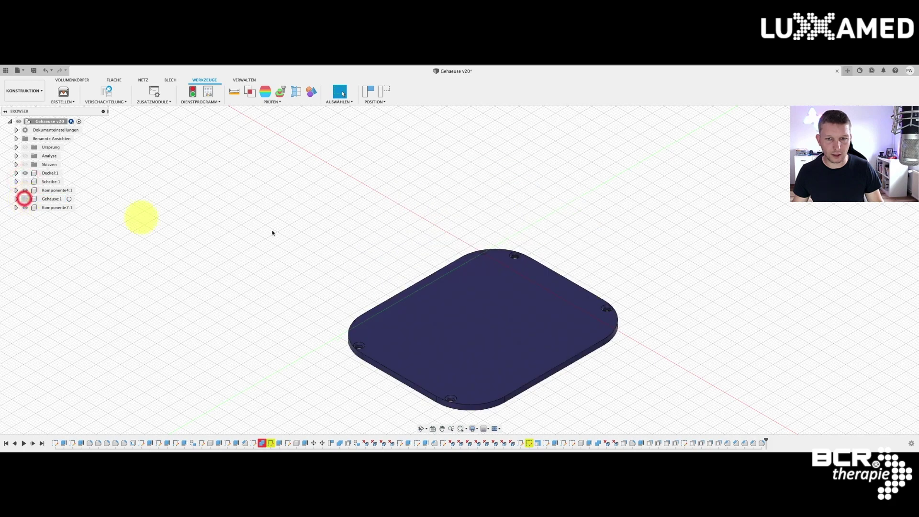
click(505, 344)
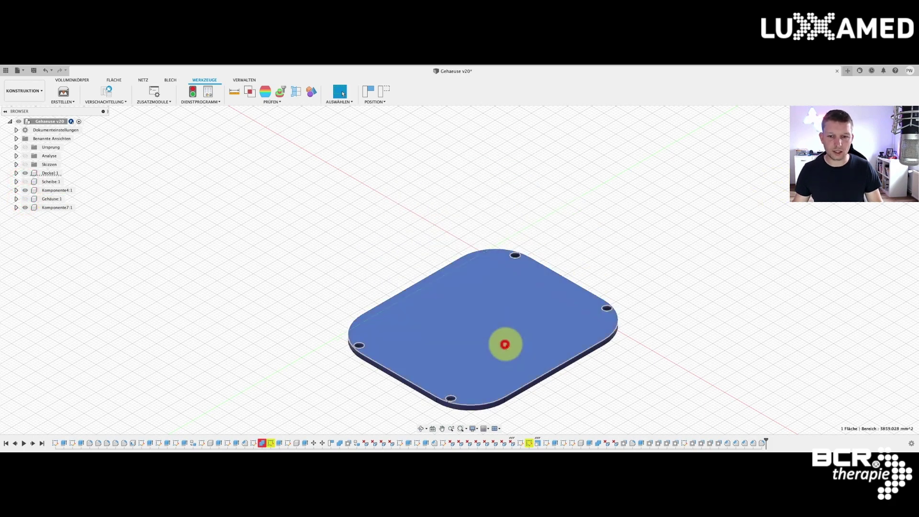
click(62, 93)
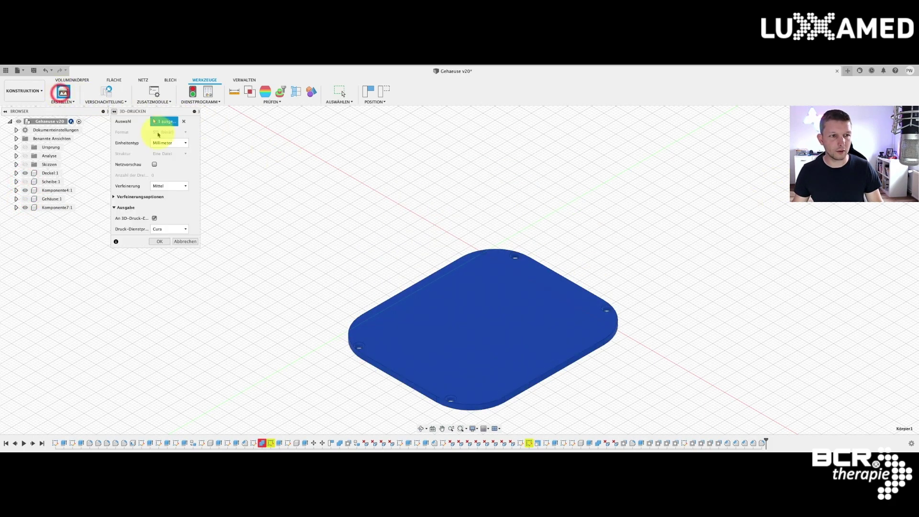
click(159, 241)
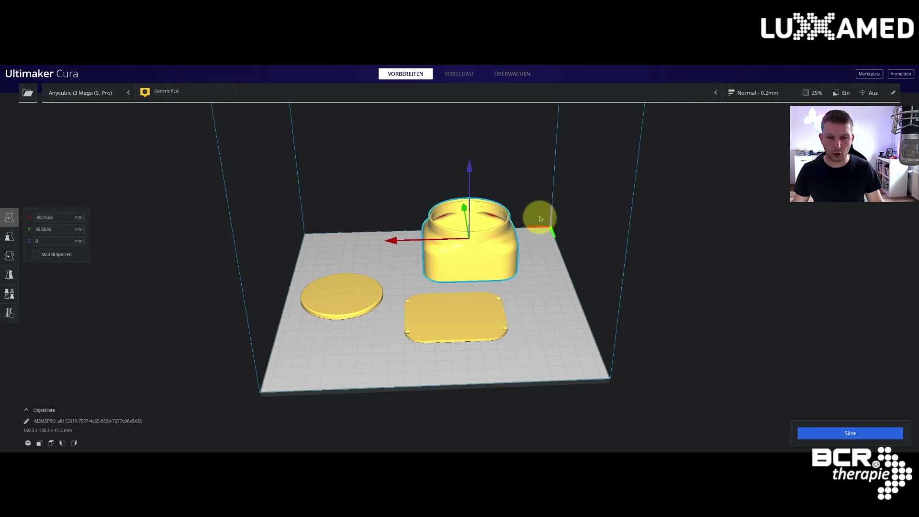
Step: Turn the housing upside down so its round collar rests on the build plate, and check its underside for overhangs
right_drag(542, 231, 449, 255)
right_drag(697, 293, 663, 265)
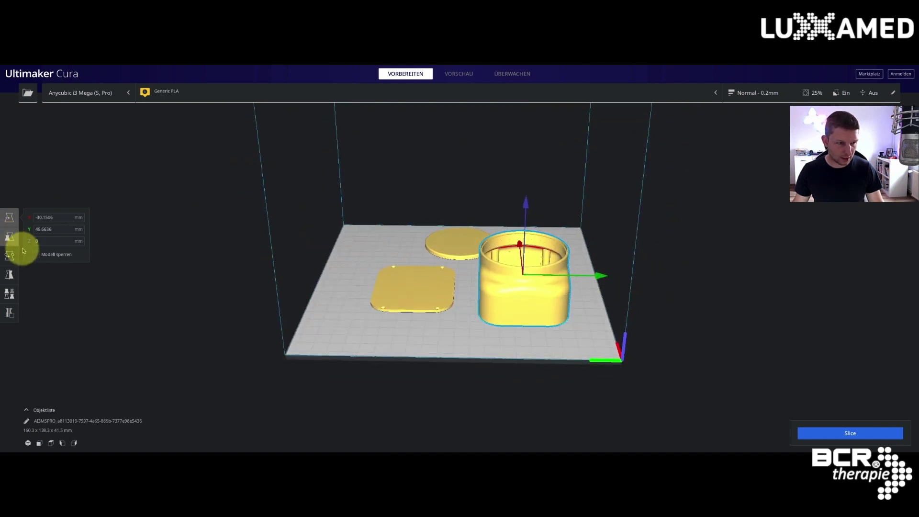
click(9, 256)
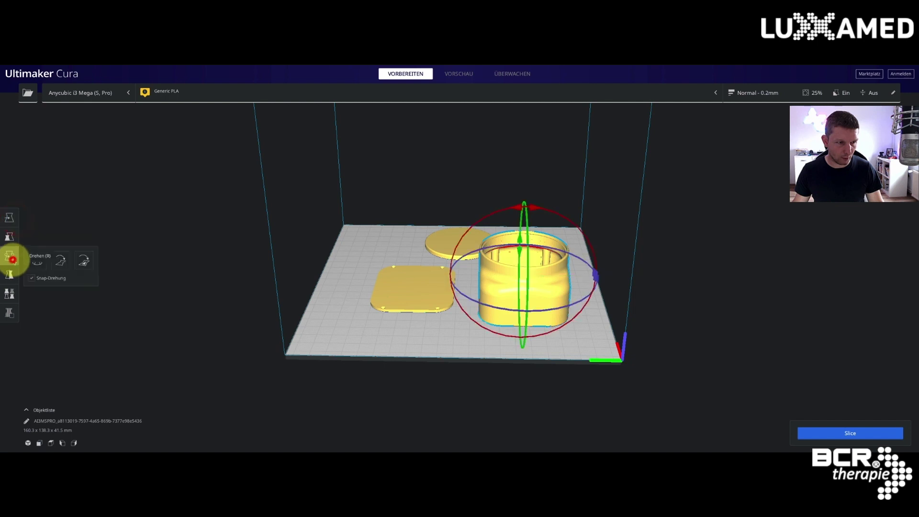
drag(534, 207, 492, 354)
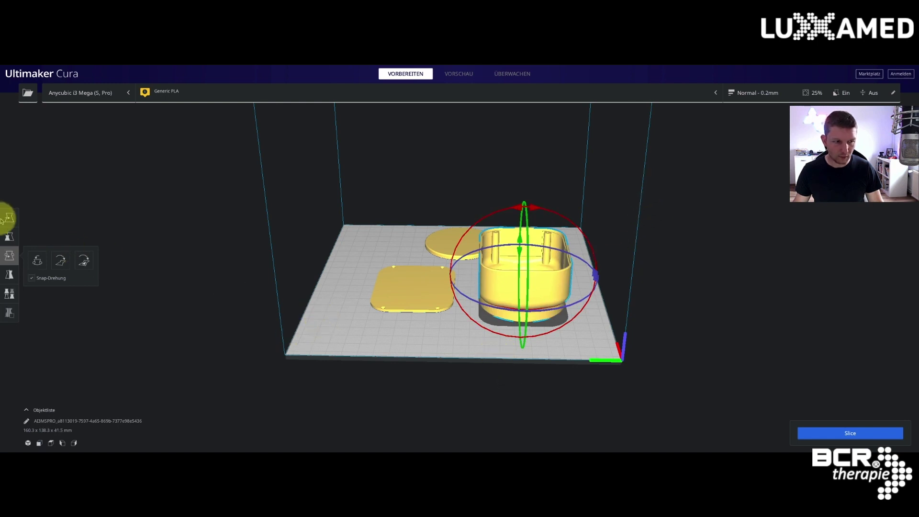
click(352, 299)
right_drag(620, 244, 489, 177)
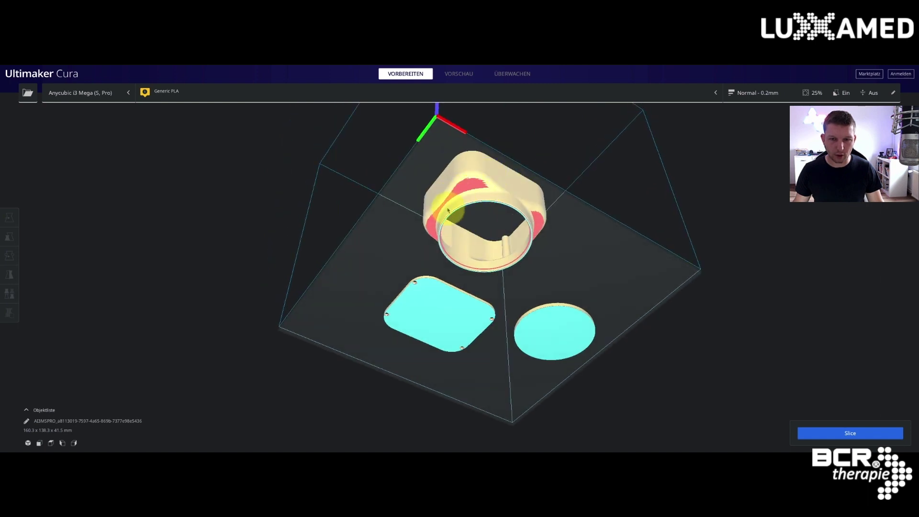
mouse_move(531, 191)
right_down()
mouse_move(506, 203)
mouse_move(533, 258)
mouse_move(709, 273)
mouse_move(814, 255)
mouse_move(791, 226)
mouse_move(773, 257)
mouse_move(804, 312)
mouse_move(876, 307)
mouse_move(916, 271)
mouse_move(665, 282)
mouse_move(529, 330)
mouse_move(616, 318)
mouse_move(626, 344)
mouse_move(636, 331)
right_up()
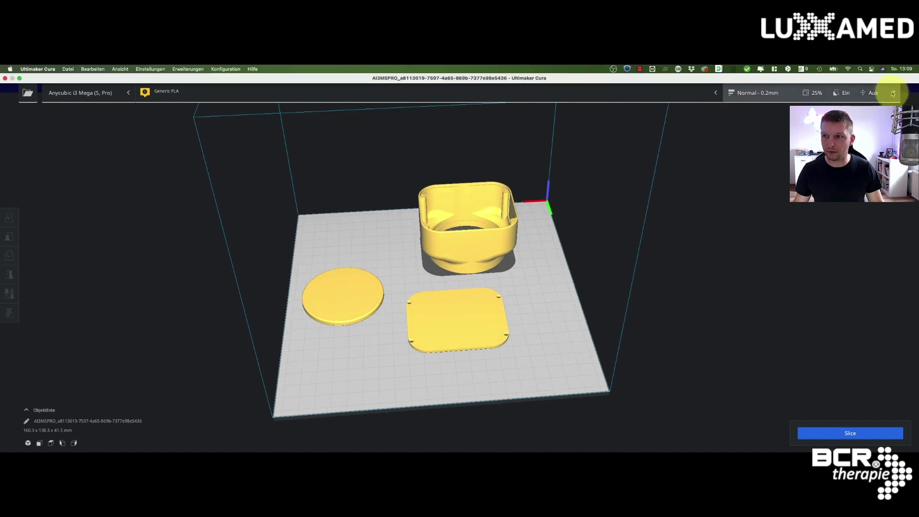
Step: Switch the print profile to High - 0.1mm and dismiss the question about customised settings
click(893, 92)
click(778, 129)
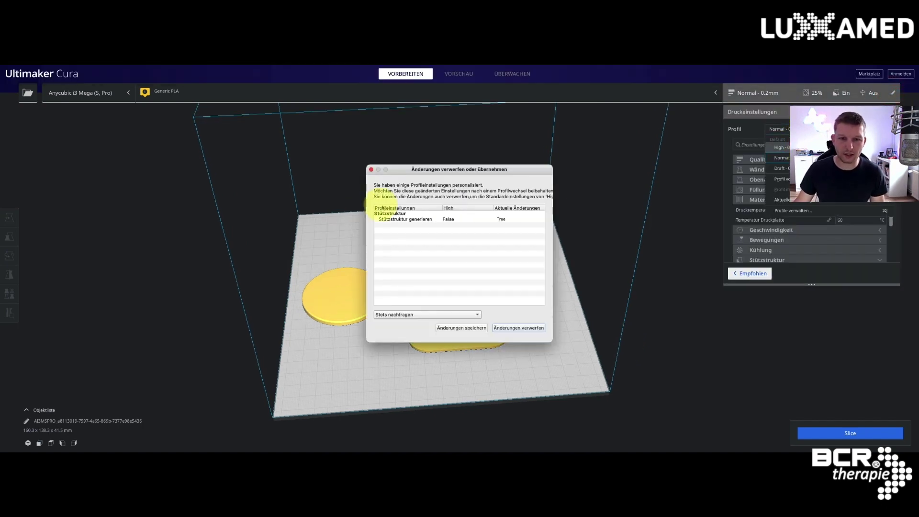
click(371, 170)
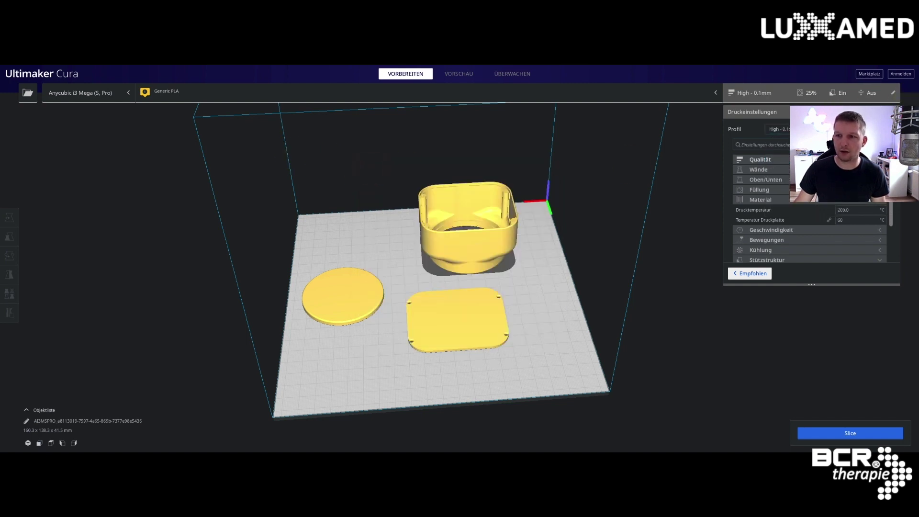
Step: Switch the print profile to Draft - 0.3mm and keep the customised support generation setting
click(778, 129)
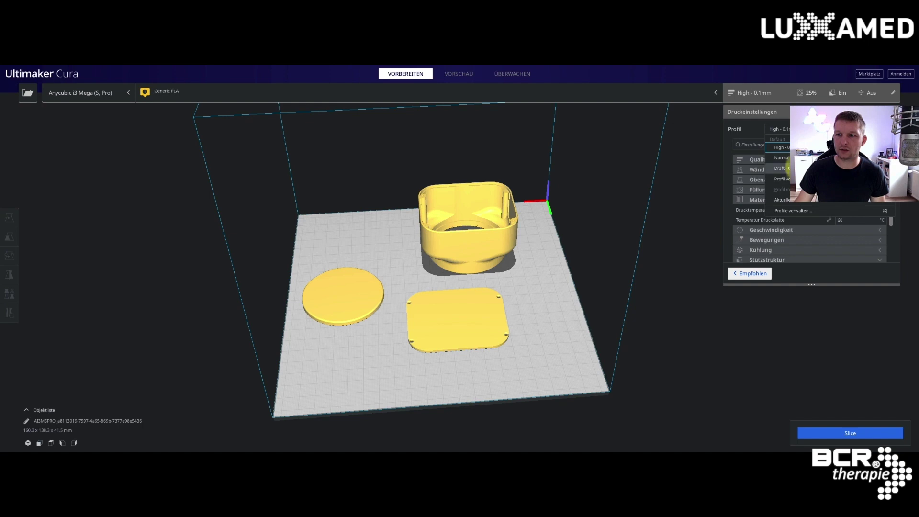
click(779, 168)
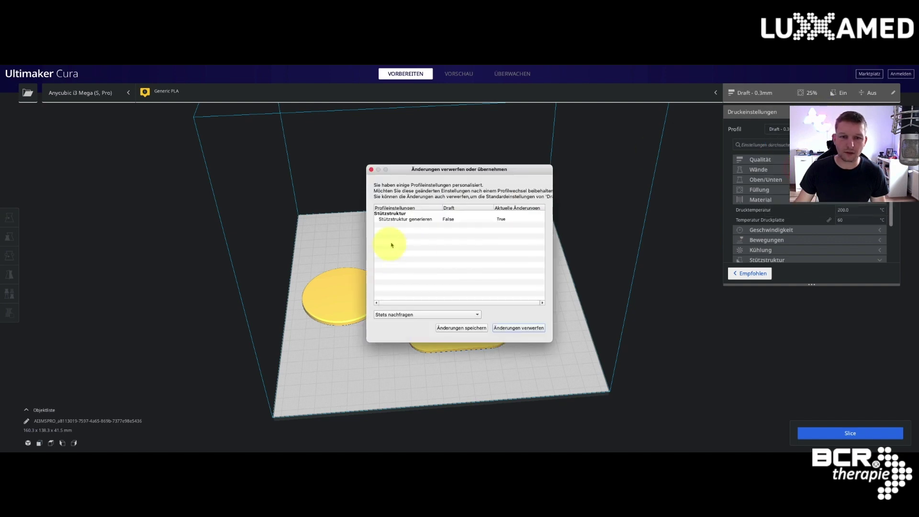
click(417, 220)
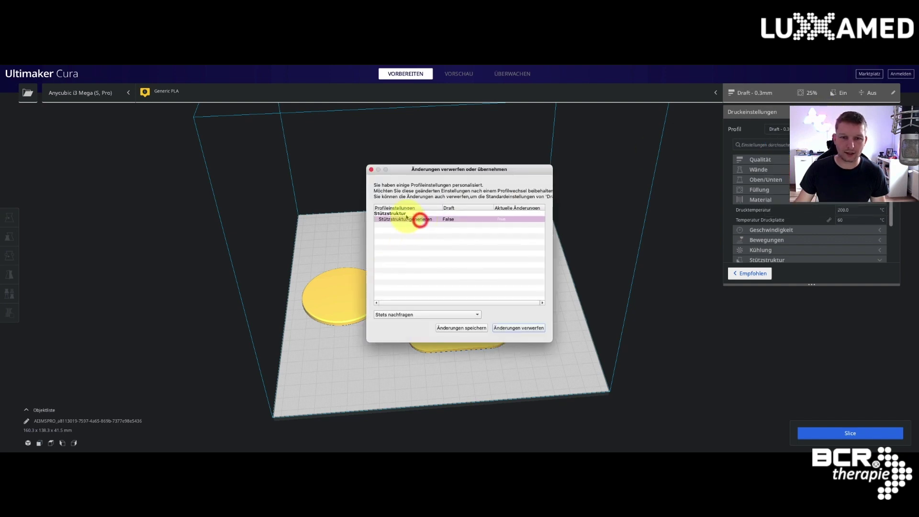
click(487, 329)
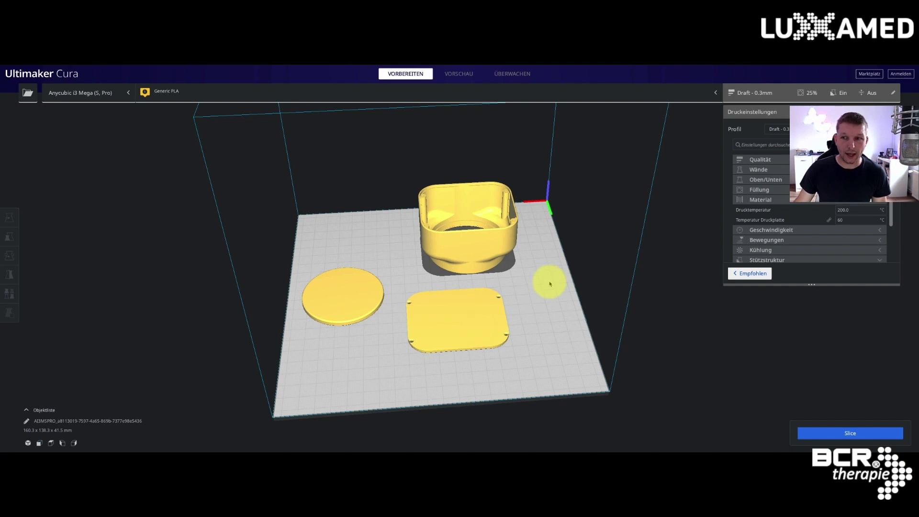
Step: Close the print settings and slice the three parts with the Draft - 0.3mm profile
right_drag(550, 281, 529, 268)
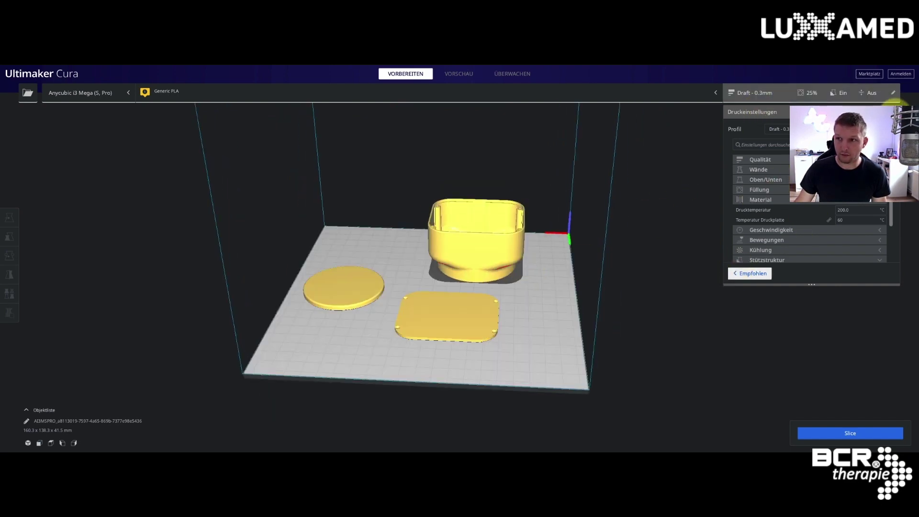
click(893, 98)
click(857, 432)
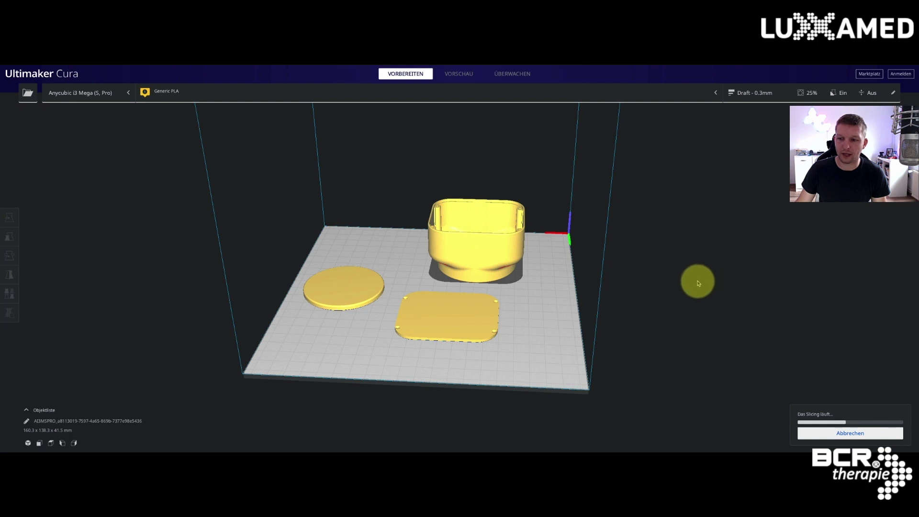
right_drag(634, 275, 675, 266)
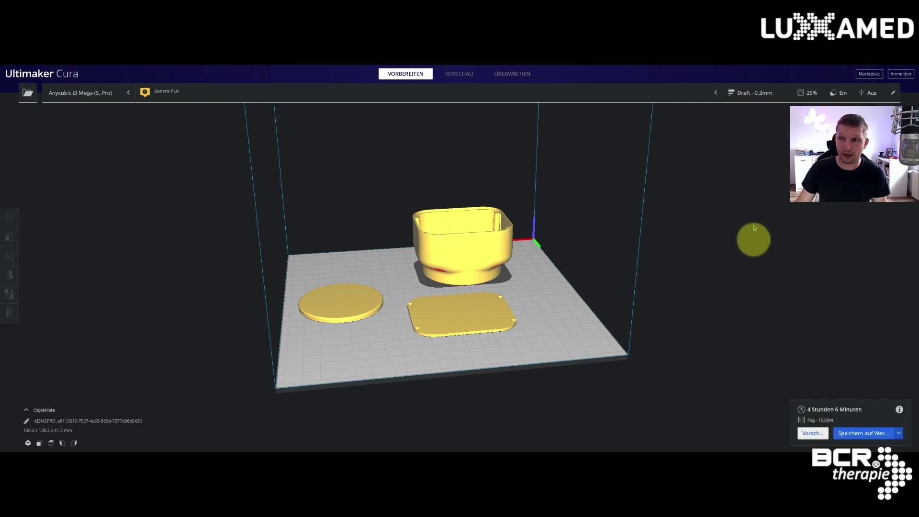
Step: Switch the print profile to Normal - 0.2mm, keep the customised support setting and slice the parts again
click(894, 93)
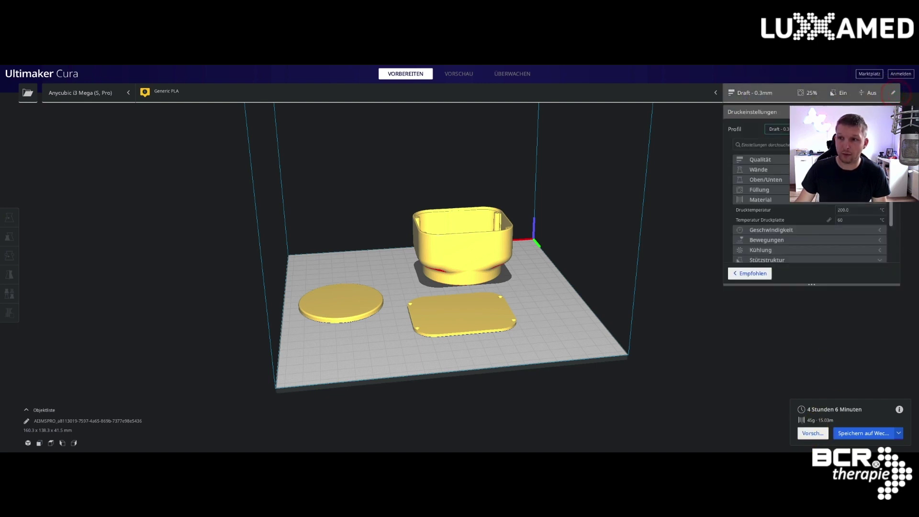
click(778, 129)
click(782, 158)
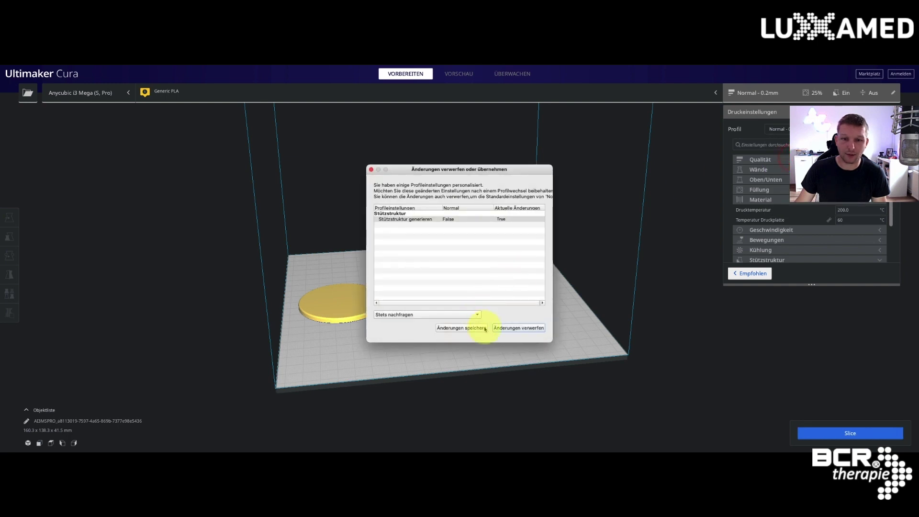
click(468, 328)
click(851, 432)
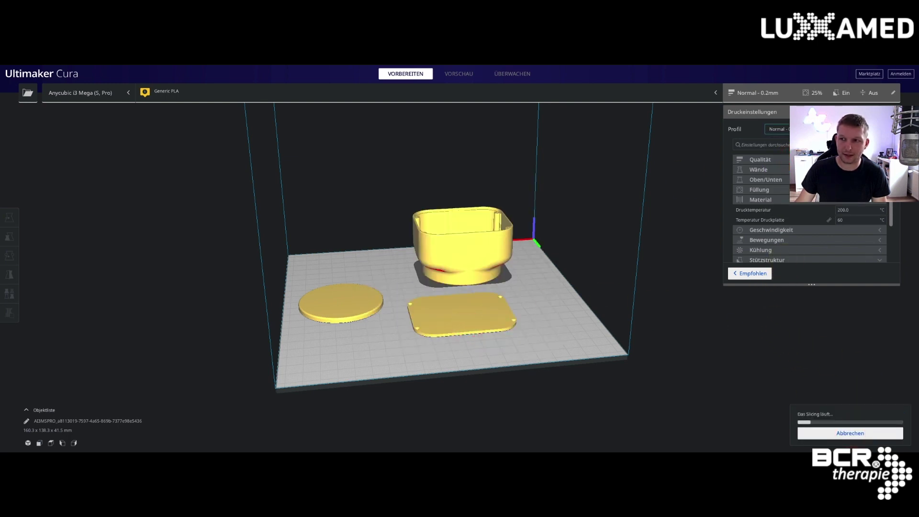
click(893, 98)
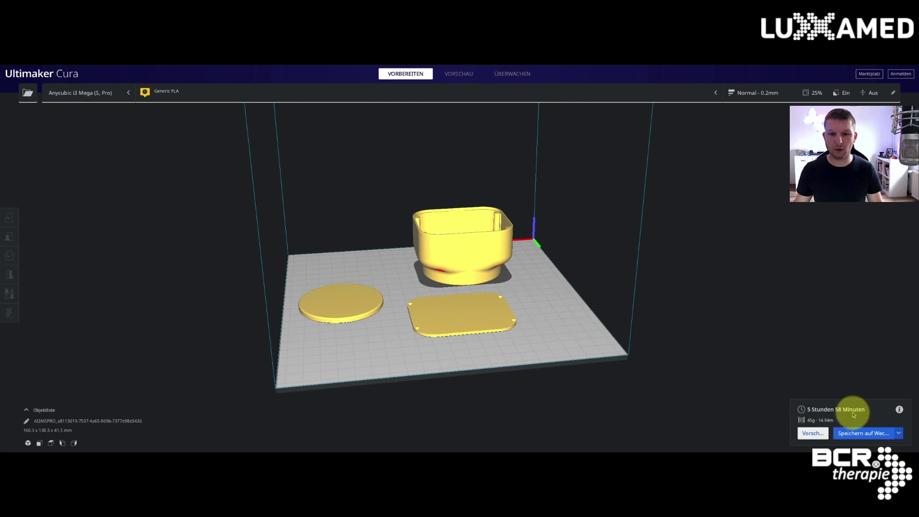
Step: Switch the print profile back to Draft - 0.3mm and keep the customised support setting
click(889, 93)
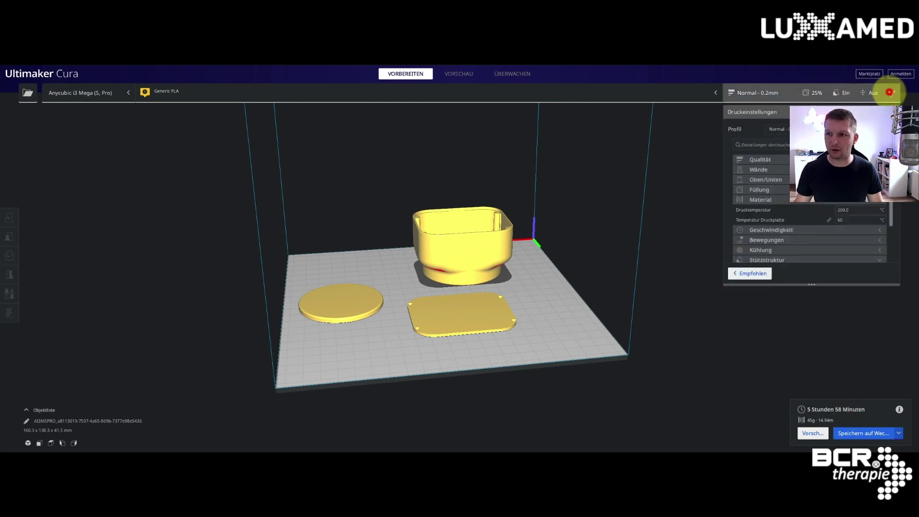
click(778, 129)
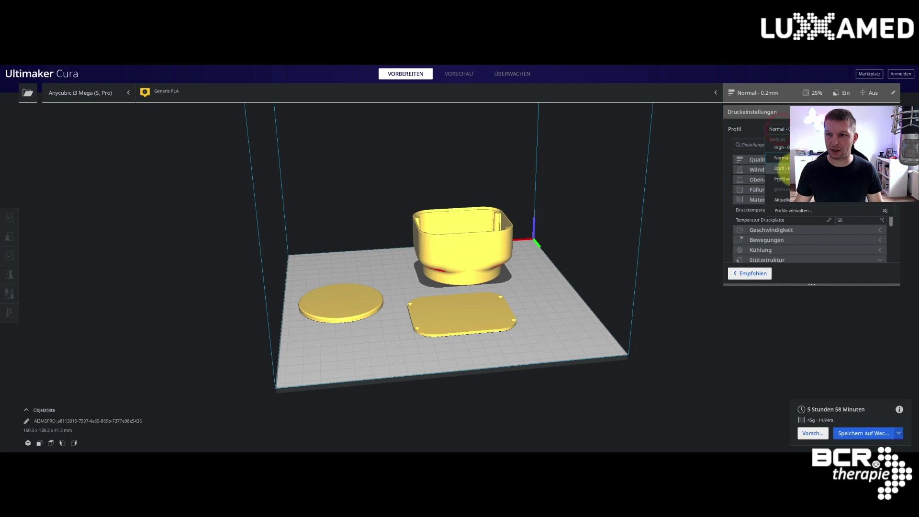
click(781, 168)
click(448, 328)
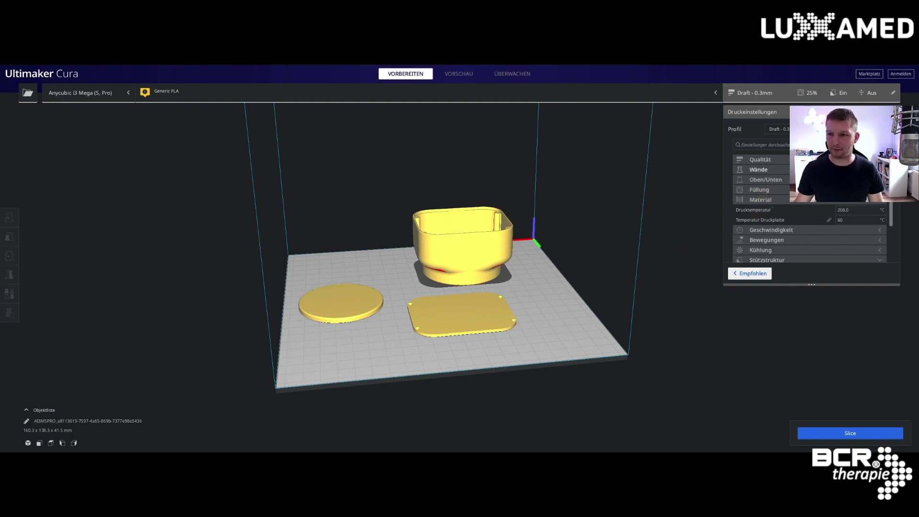
Step: Expand the speed settings to check print temperature and speed, and slice the three parts with the Draft - 0.3mm profile
click(882, 232)
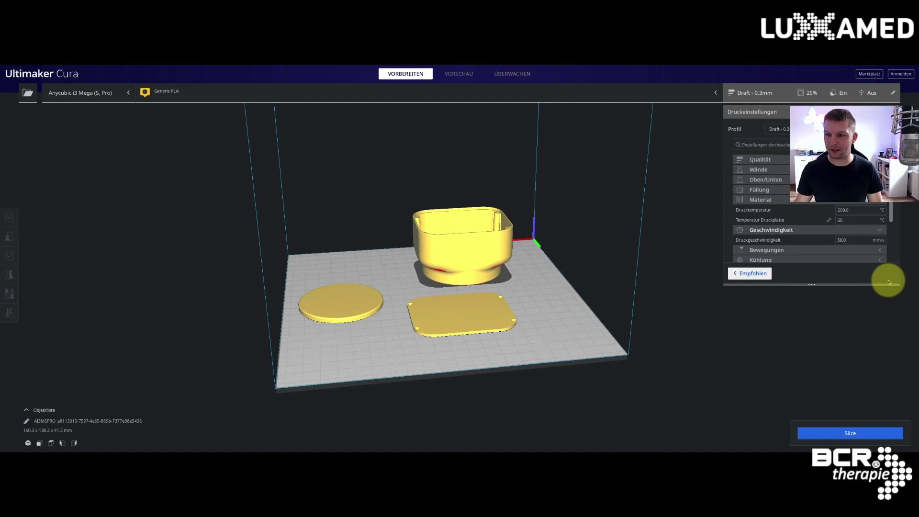
scroll(836, 244, down, 1)
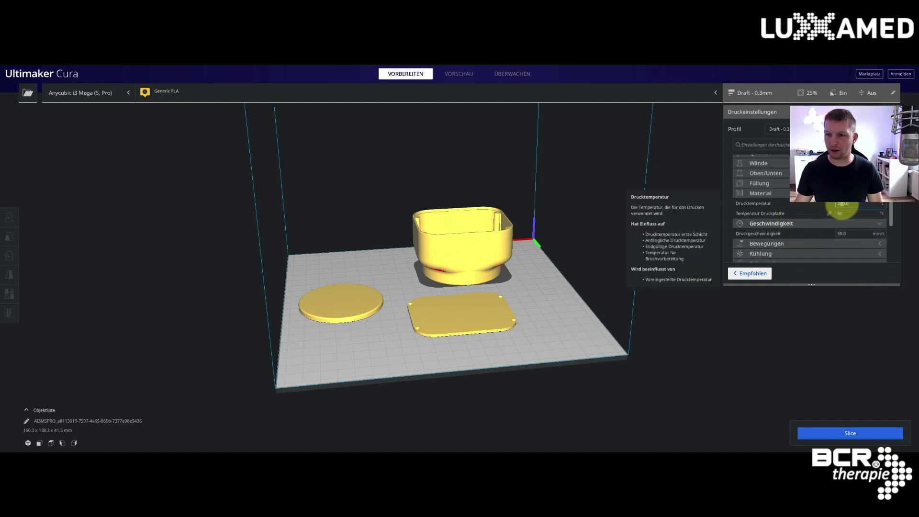
mouse_move(845, 214)
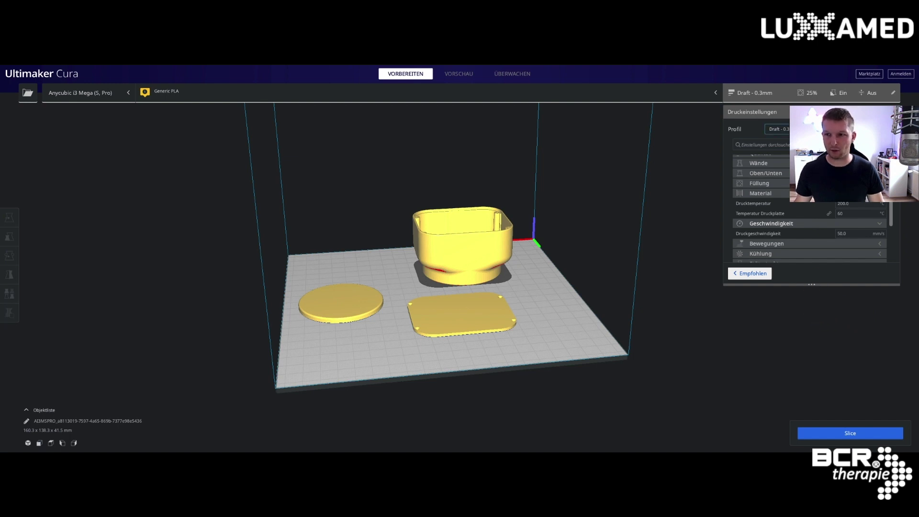
click(900, 101)
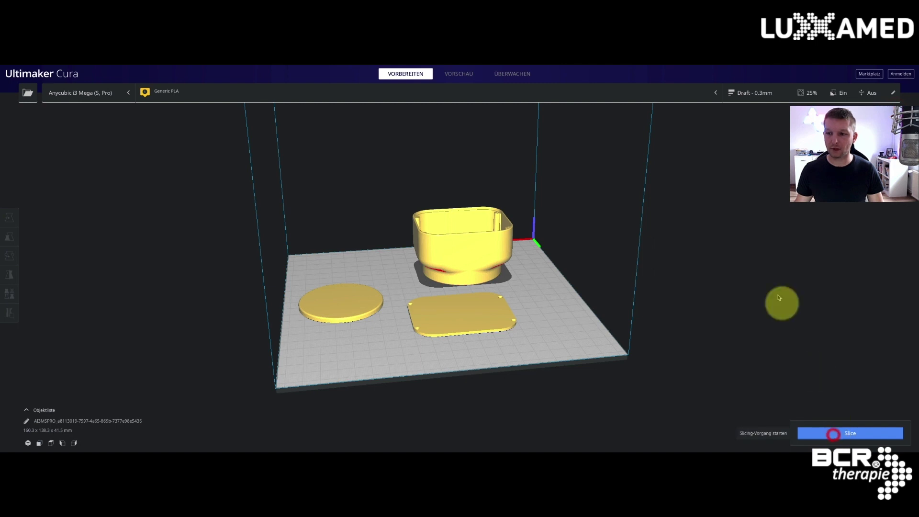
click(900, 433)
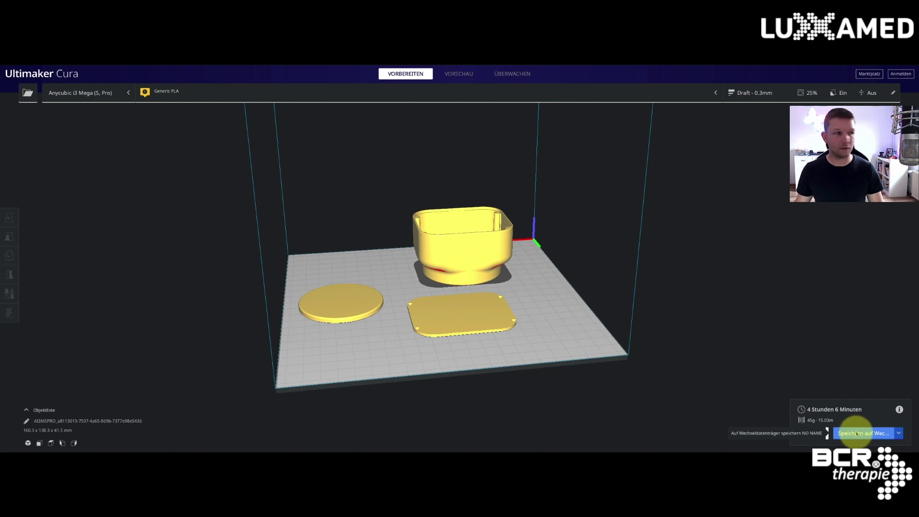
Step: Save the sliced G-code to the removable drive NO NAME, dismiss the save notice and save the file once more
click(861, 432)
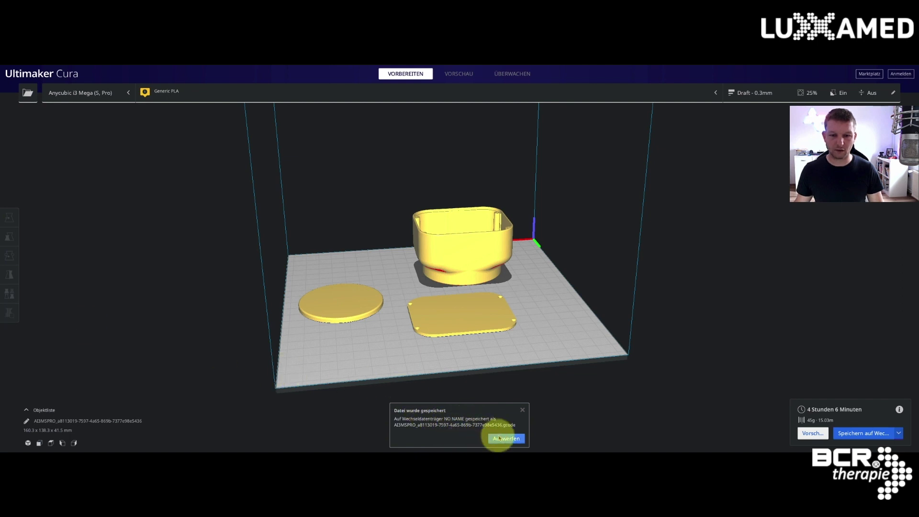
click(522, 410)
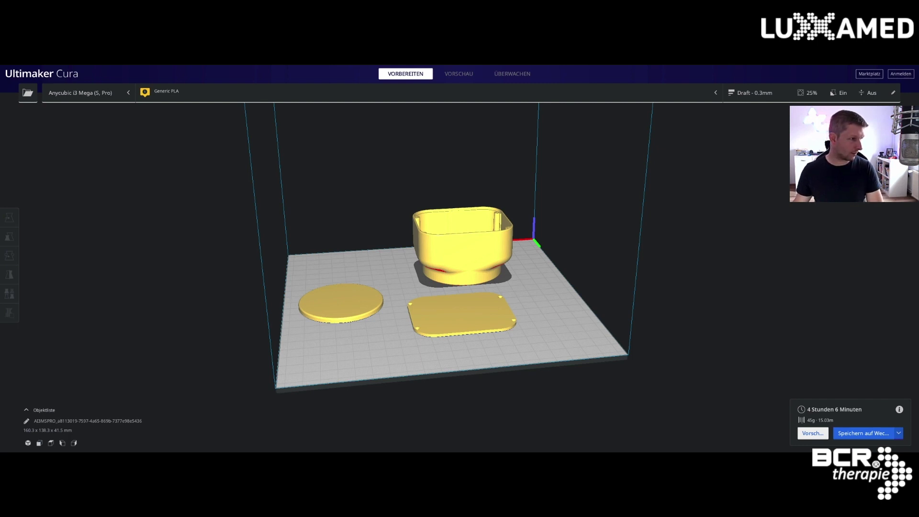
click(853, 434)
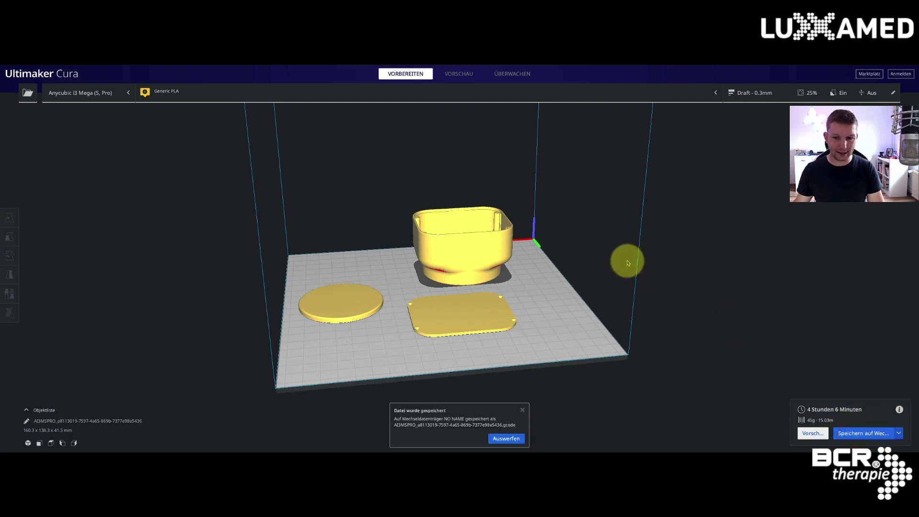